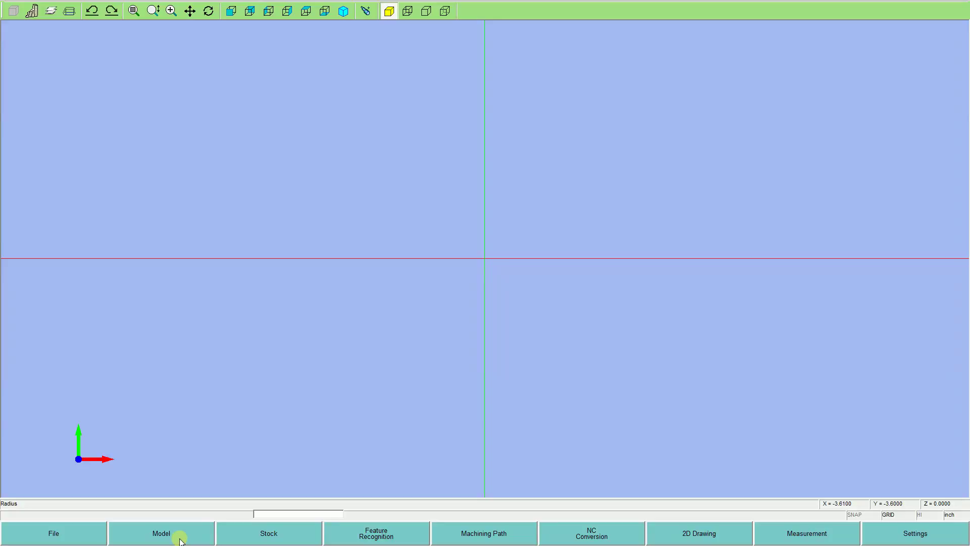
- Insert the EX1.dxf drawing as Model 1 using the 2D file insert pattern
left_click(180, 539)
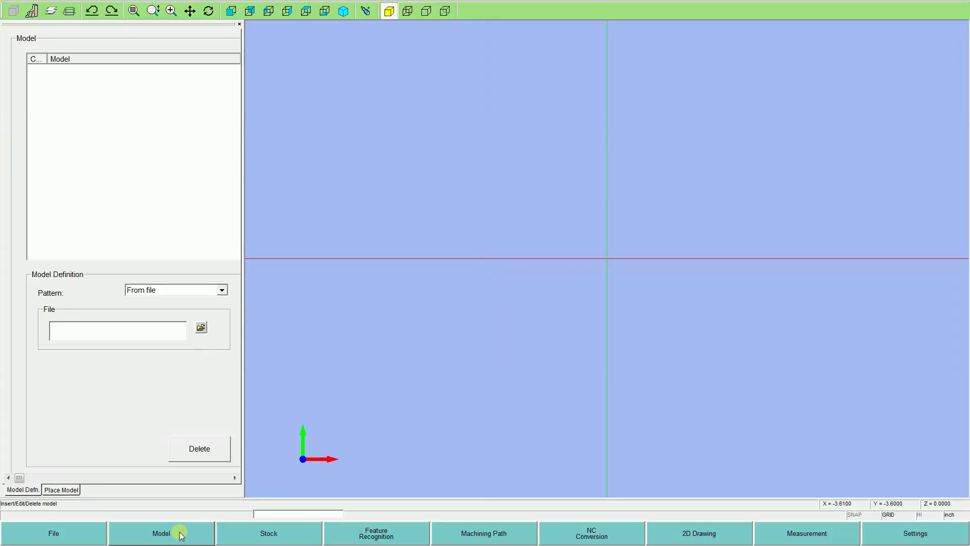
left_click(223, 291)
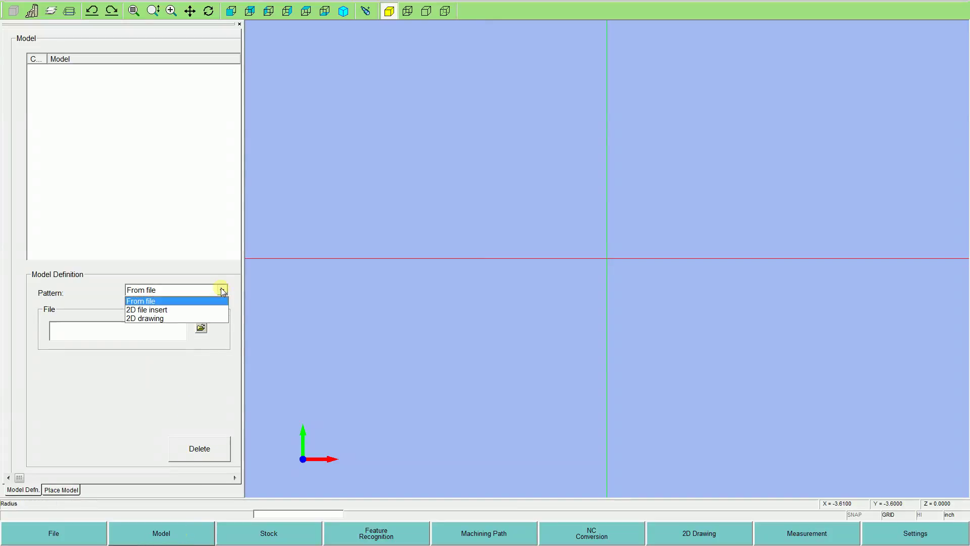
left_click(170, 311)
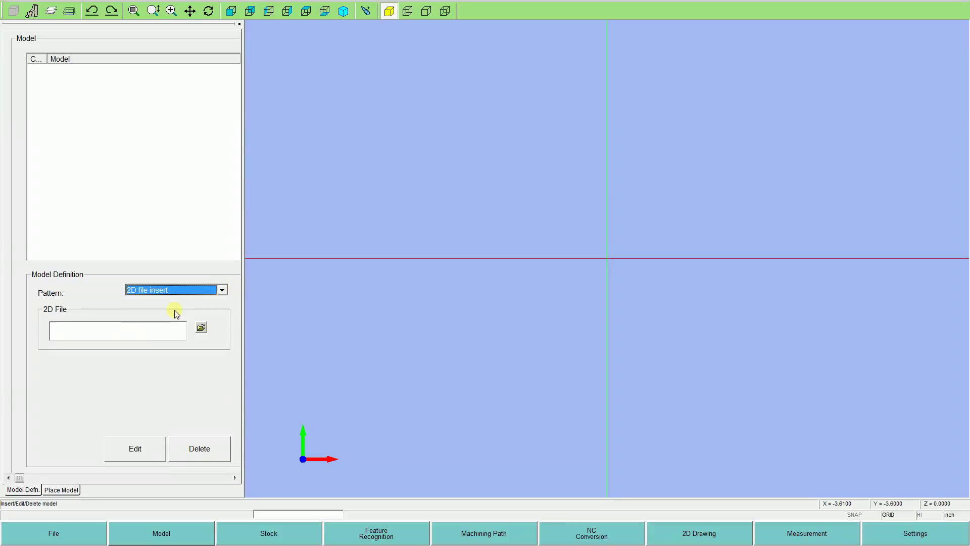
left_click(202, 328)
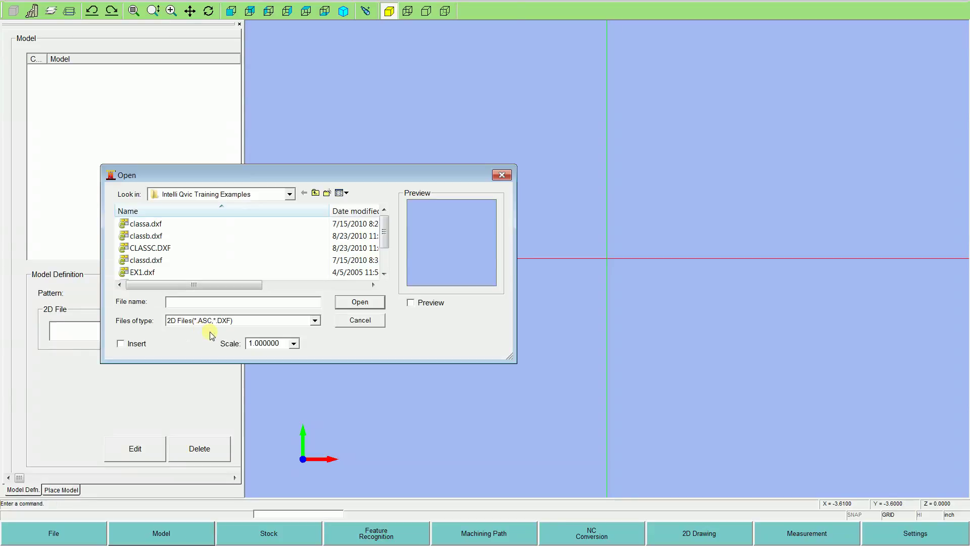
left_click(140, 272)
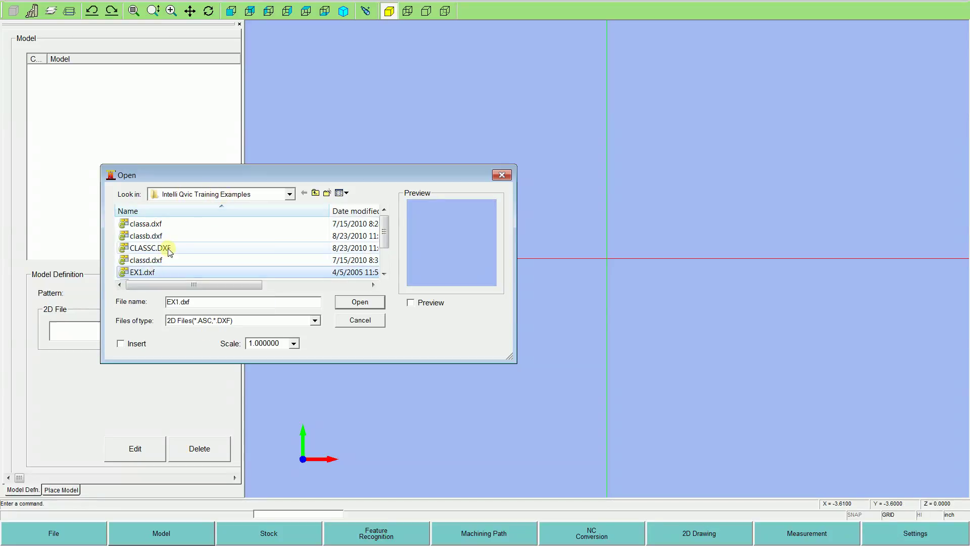
left_click(358, 302)
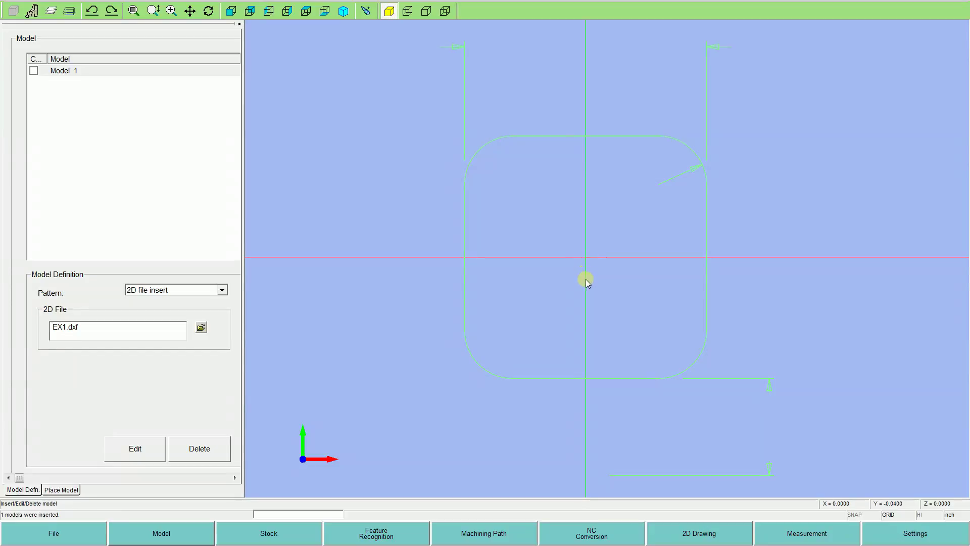
- Show the Place Model settings, then close the Model side panel to clear the view
left_click(60, 490)
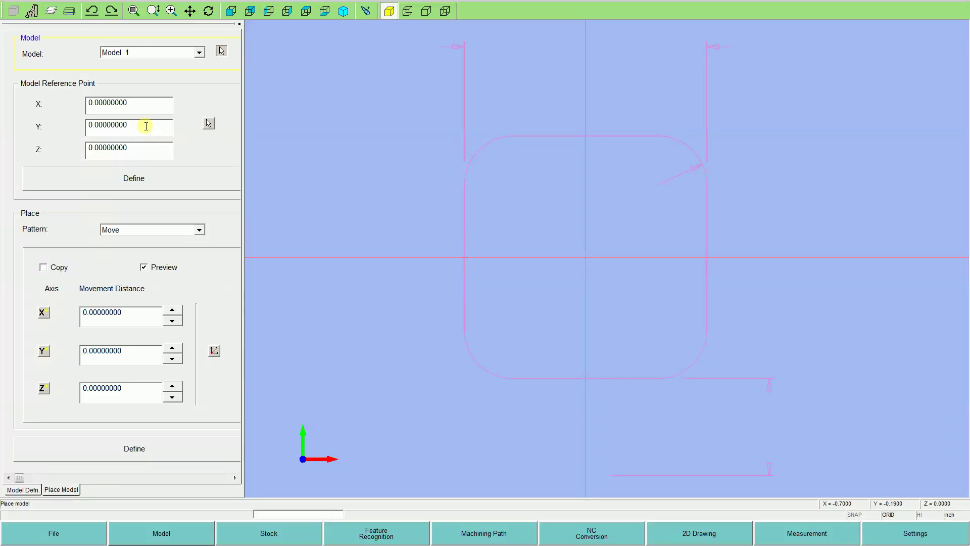
left_click(239, 24)
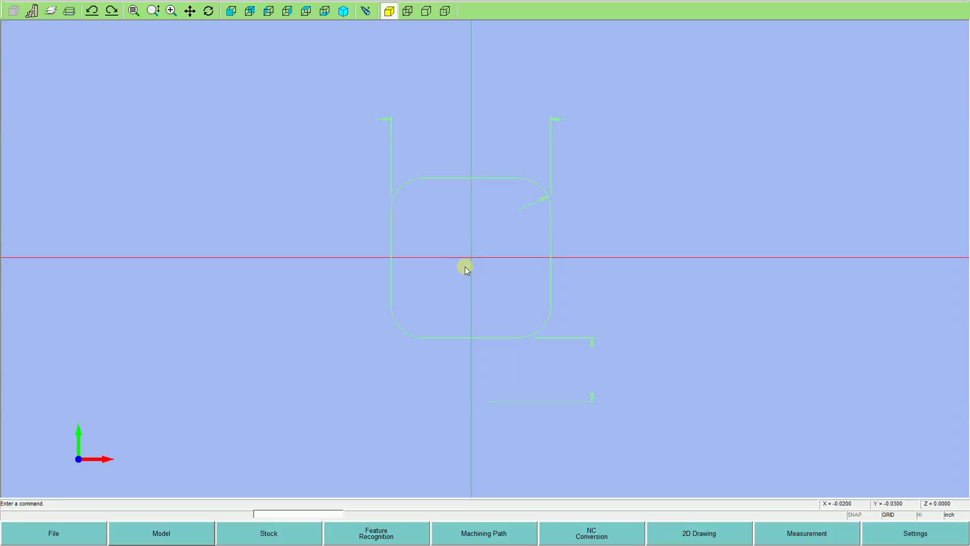
- Bring up the Starting Hole settings and move the dialog aside to reveal the outline
left_click(690, 541)
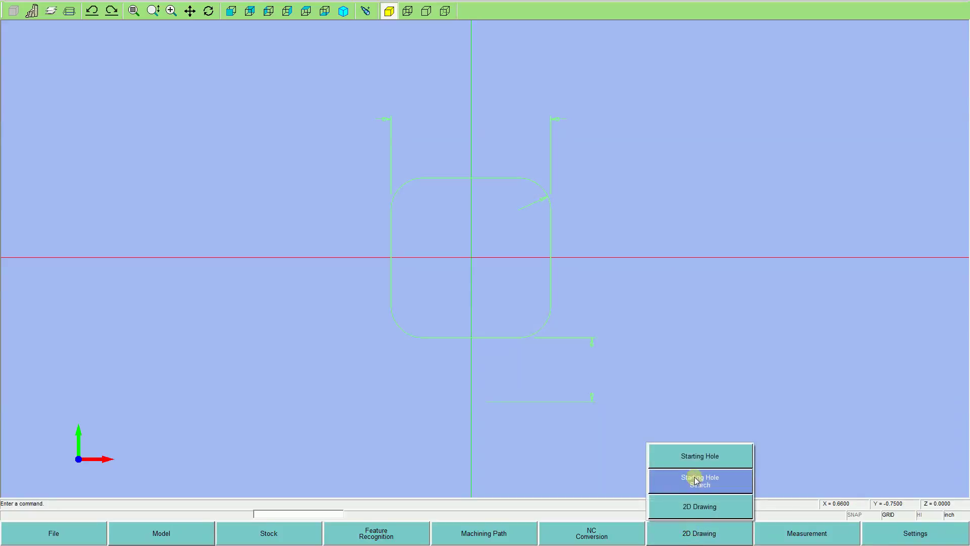
left_click(694, 464)
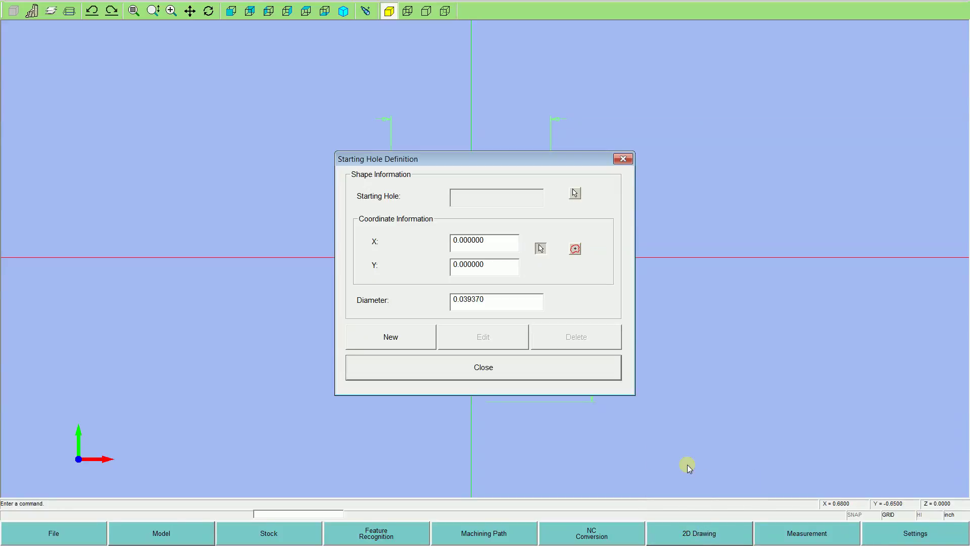
left_click_drag(494, 301, 447, 299)
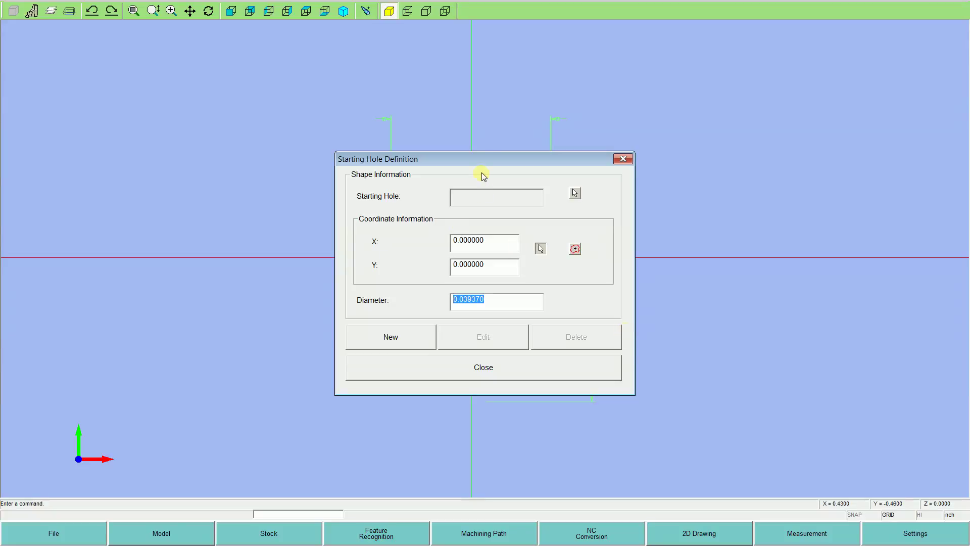
left_click_drag(484, 159, 670, 121)
left_click_drag(680, 200, 633, 202)
left_click_drag(684, 225, 637, 226)
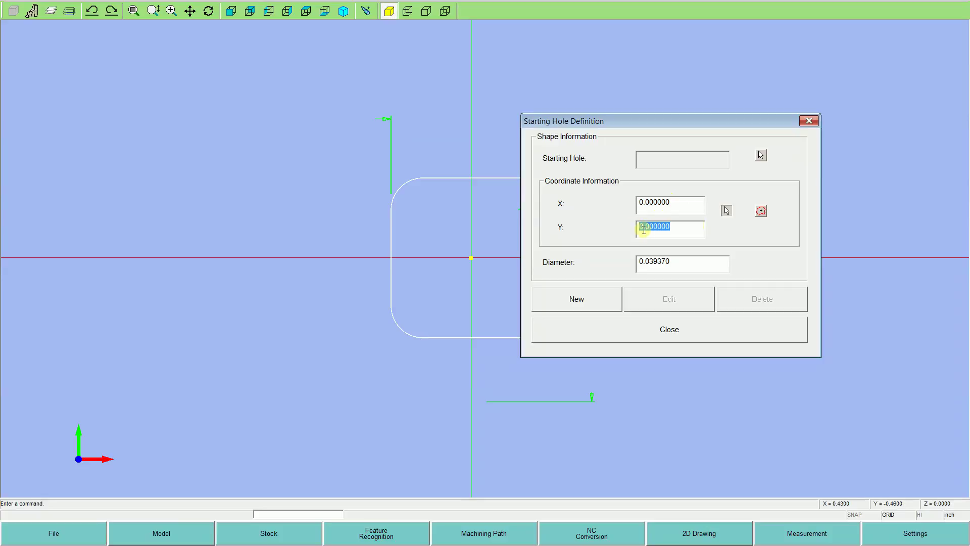
left_click_drag(648, 127, 722, 124)
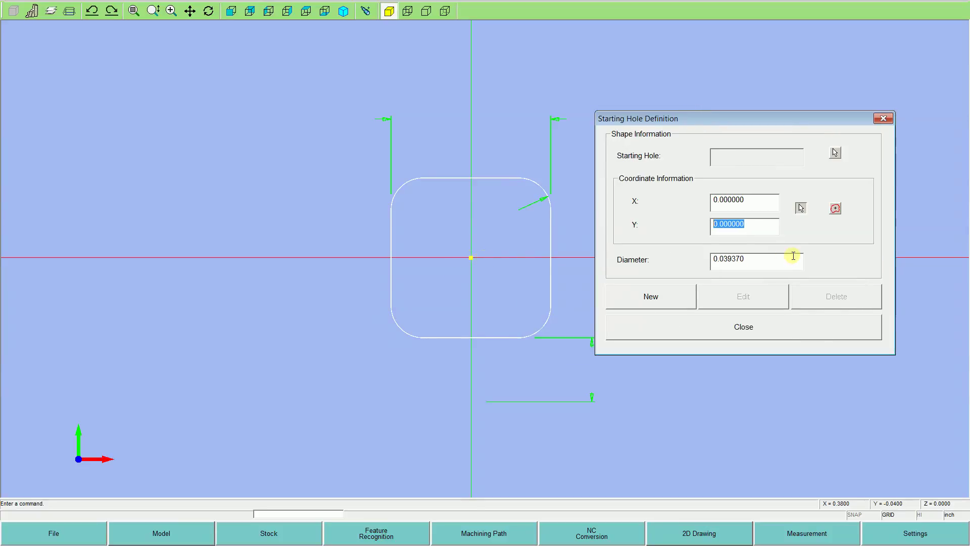
- Set the hole position to X 0, Y 0 and create the 0.039370-diameter starting hole
left_click(801, 208)
left_click(552, 212)
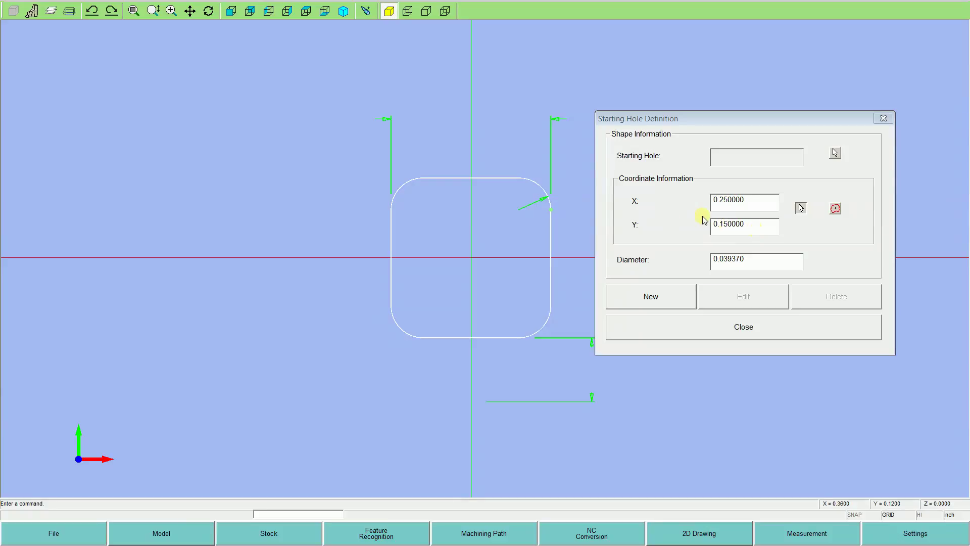
left_click(736, 201)
type("0")
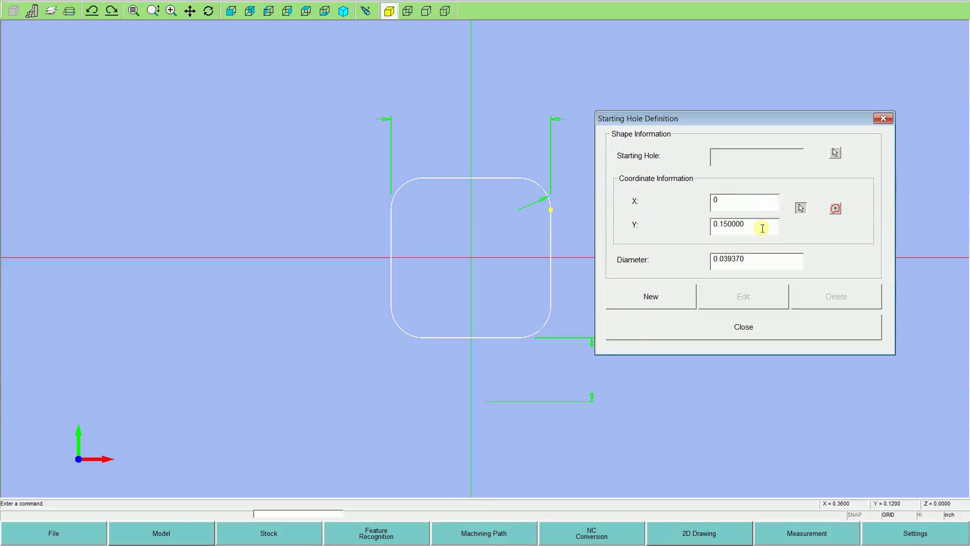
left_click(761, 227)
type("0")
left_click(650, 297)
left_click(663, 326)
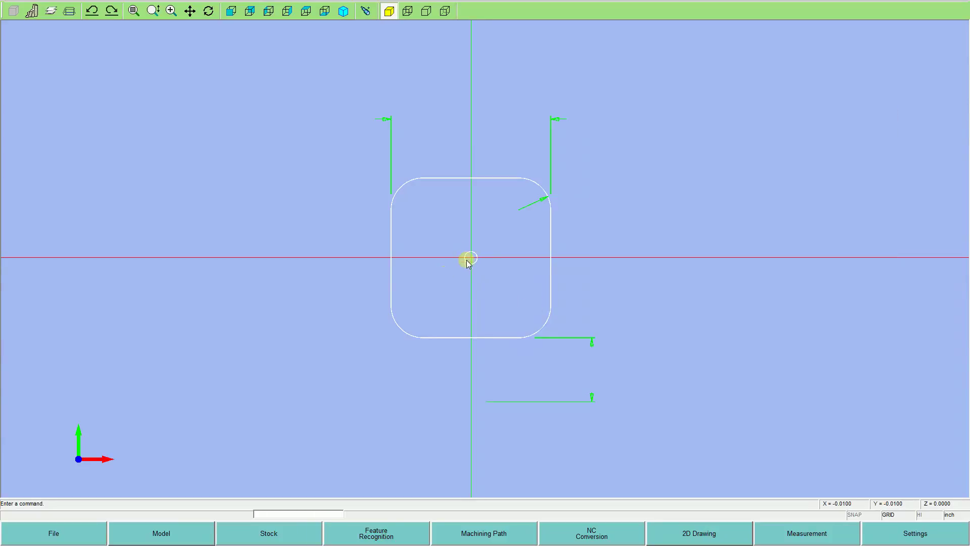
- Start Contour Extraction for Model 1 and set the program plane TP height to 1
left_click(376, 536)
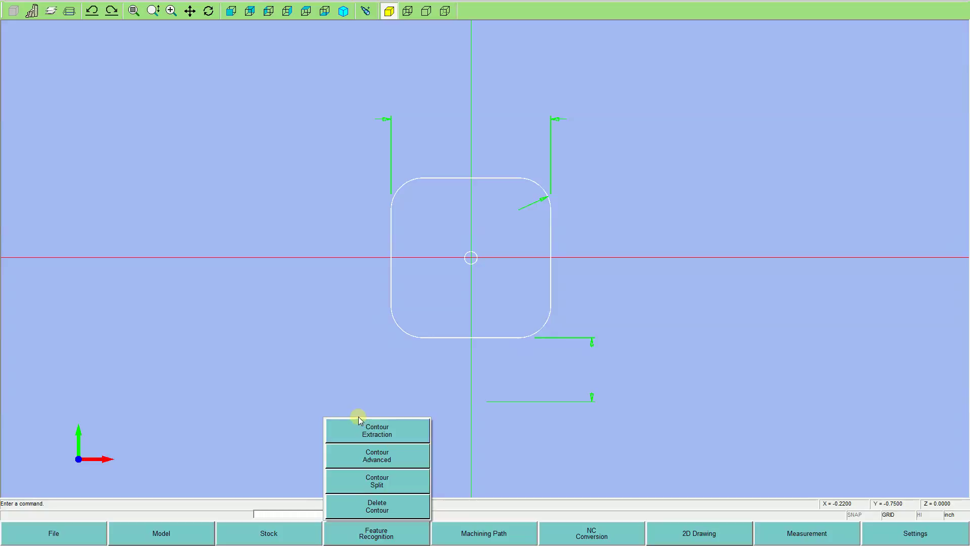
left_click(374, 429)
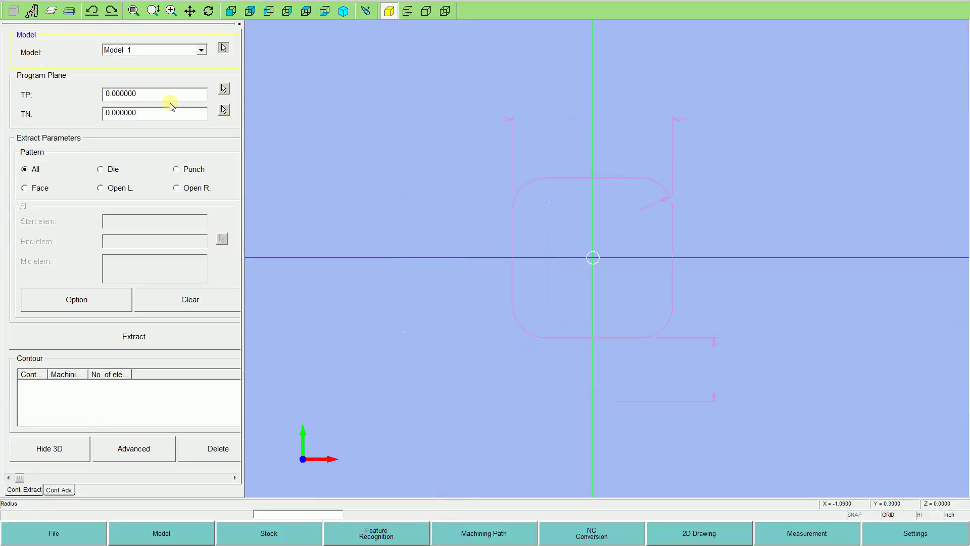
left_click_drag(147, 93, 100, 93)
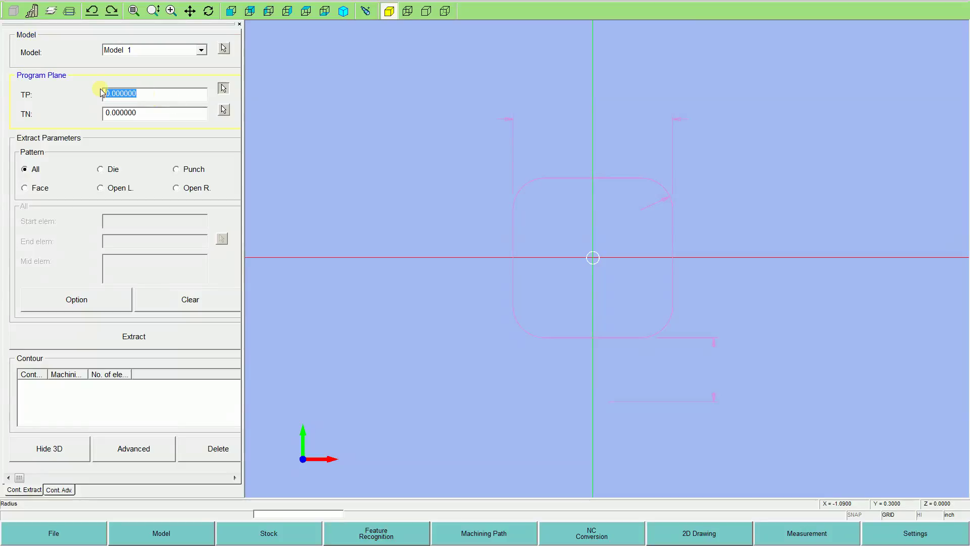
type("1.")
- Extract a Die pattern contour with the left edge as start element, yielding 8 elements
left_click(100, 170)
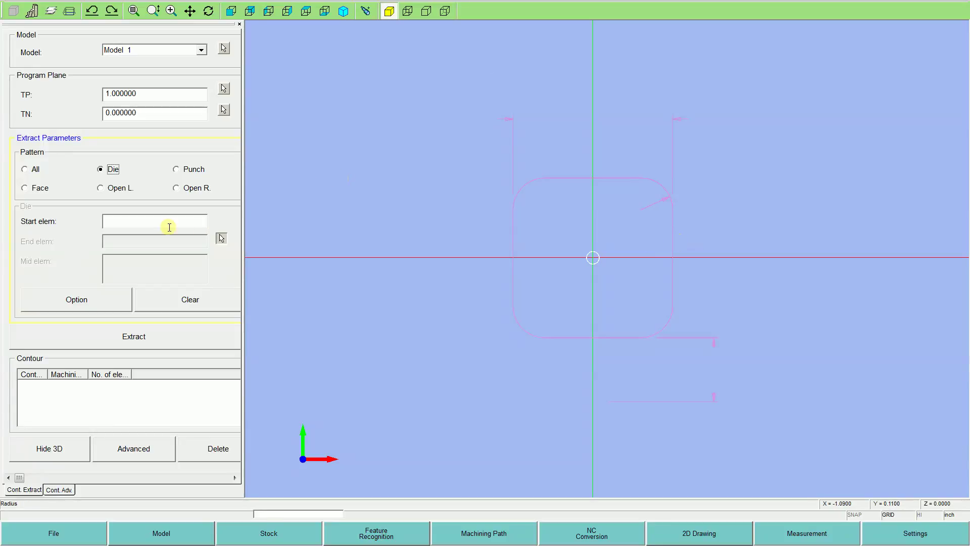
left_click(513, 230)
left_click(120, 340)
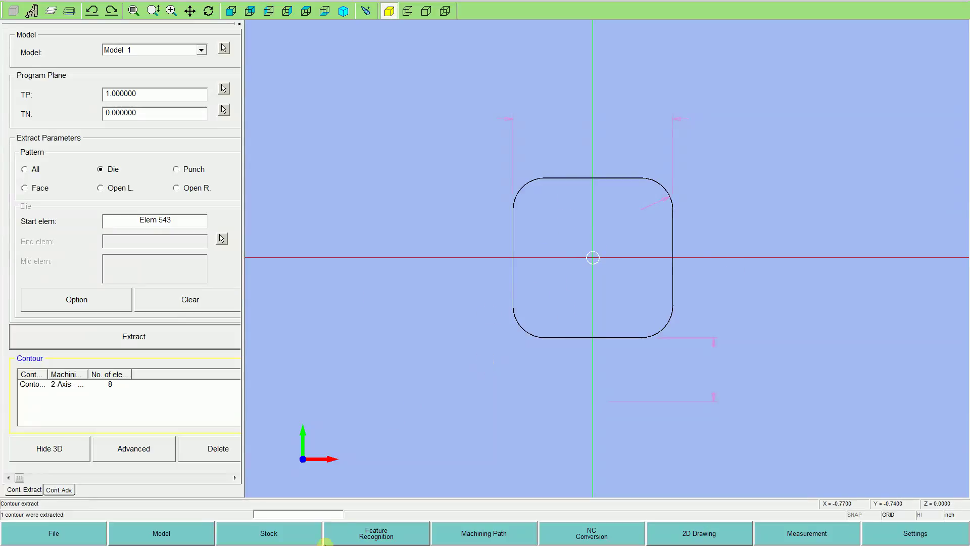
left_click(479, 534)
- Generate a path for the 2-Axis Die contour and reposition the Die Machining Parameters dialog
left_click(469, 436)
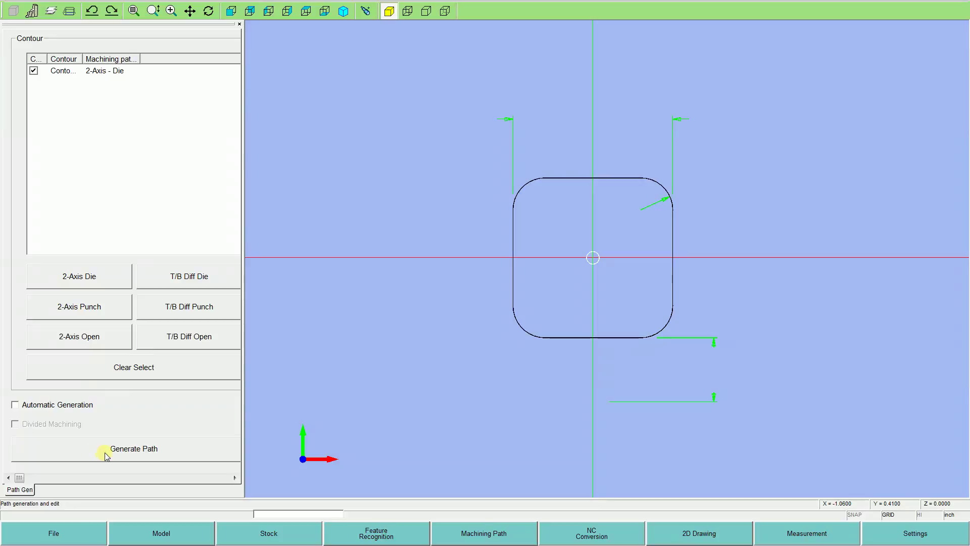
left_click(121, 454)
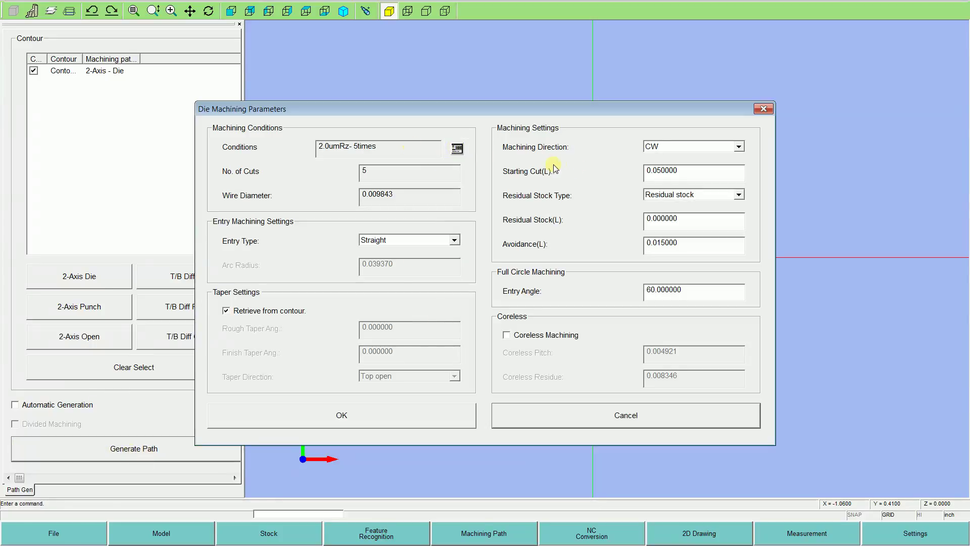
left_click_drag(426, 110, 390, 68)
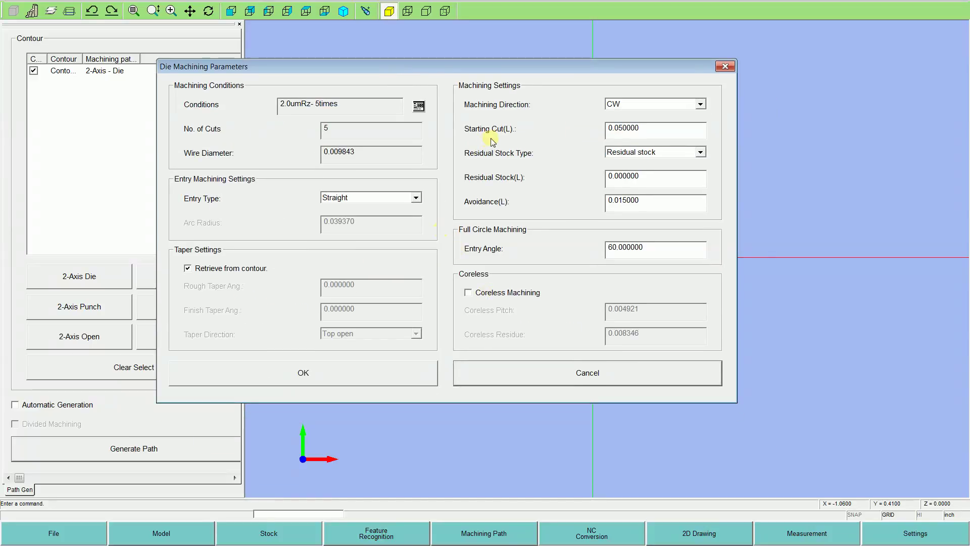
- Search conditions for 1.57 thickness, Punch, Close nozzle, 3times up with Aic/SFCC; pick 3.8μmRz – 3times
left_click(417, 107)
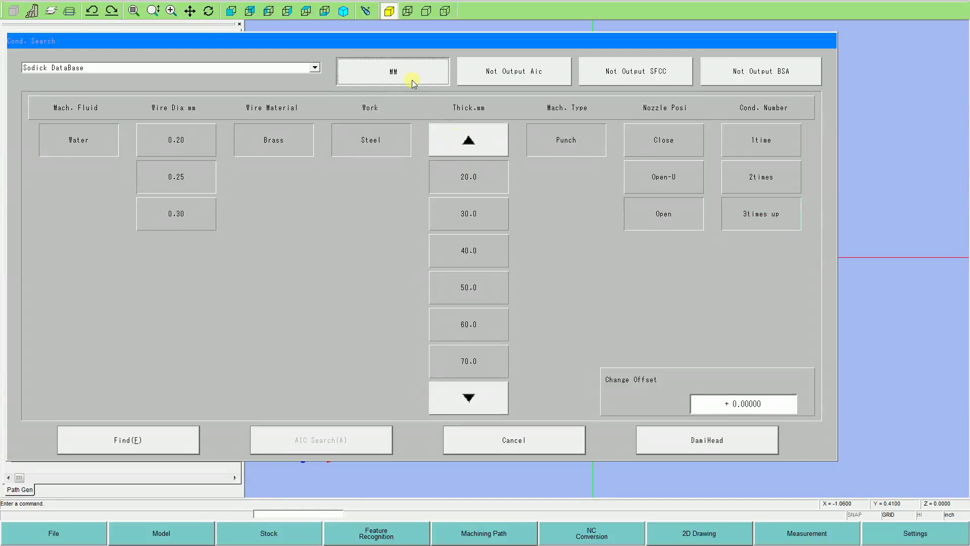
left_click(487, 255)
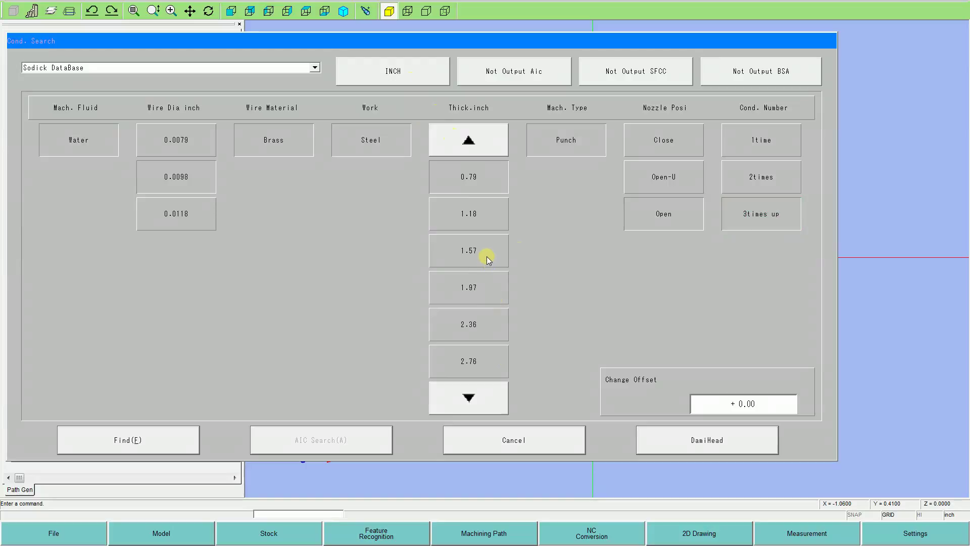
left_click(557, 145)
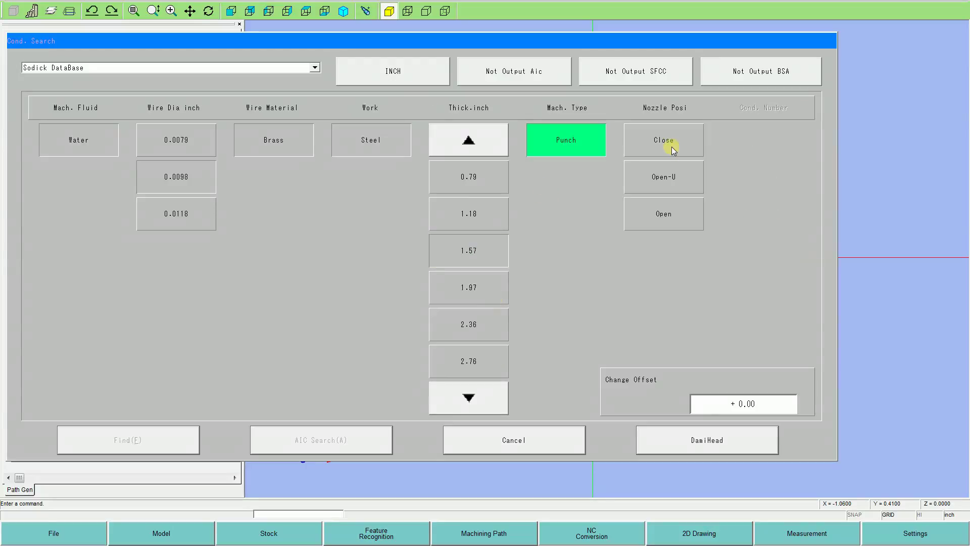
left_click(671, 146)
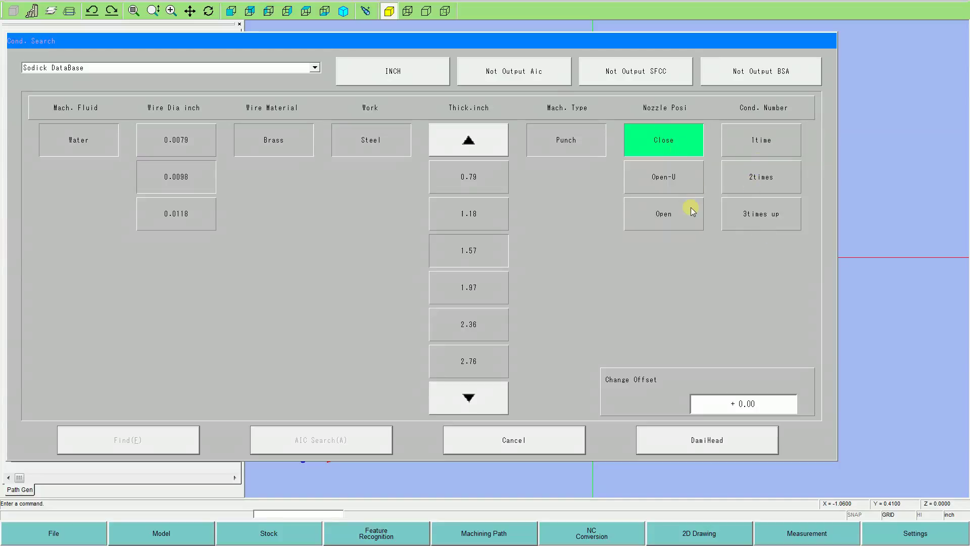
left_click(761, 214)
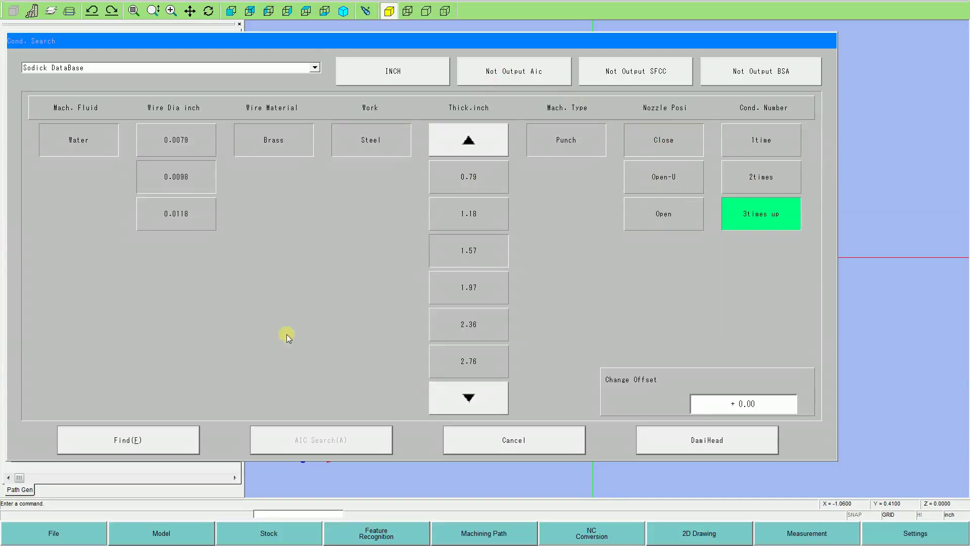
left_click(502, 84)
left_click(640, 73)
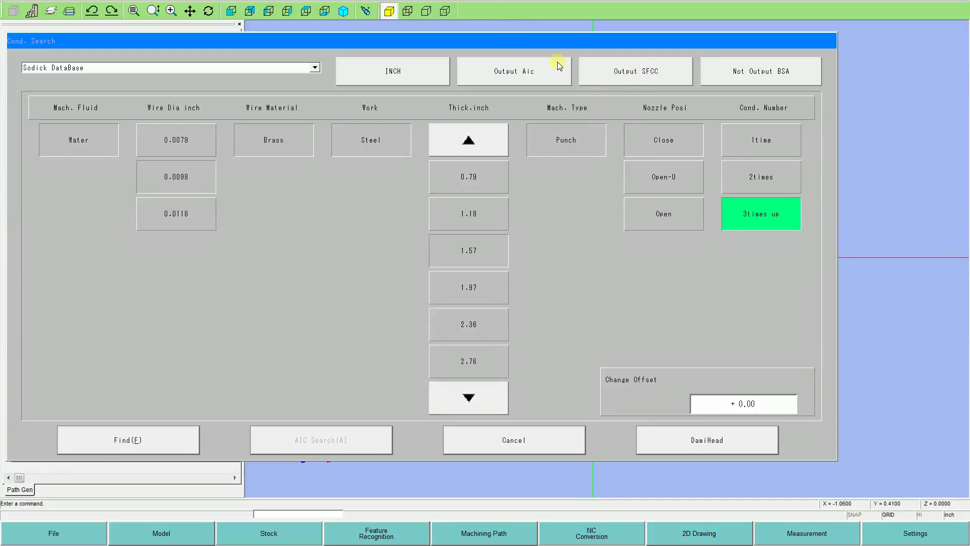
left_click(129, 440)
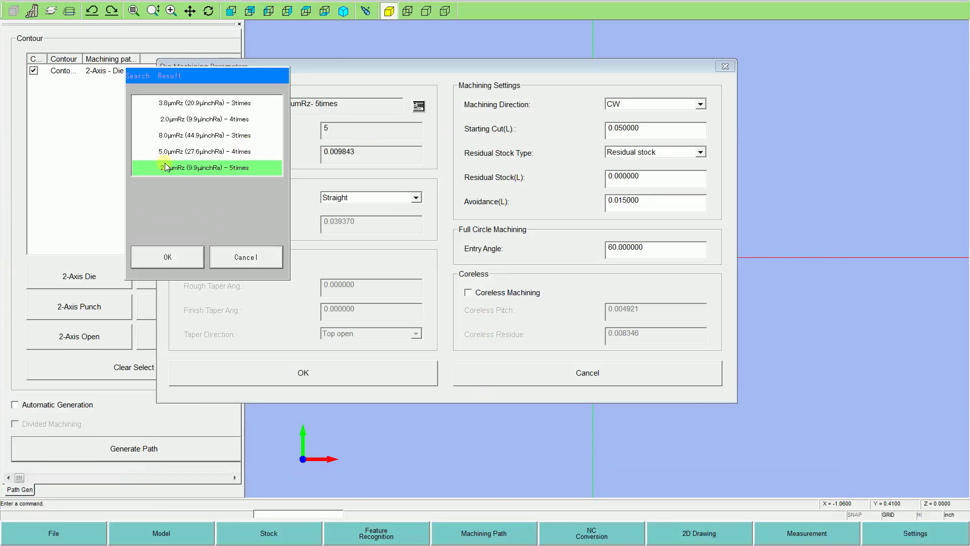
left_click(180, 103)
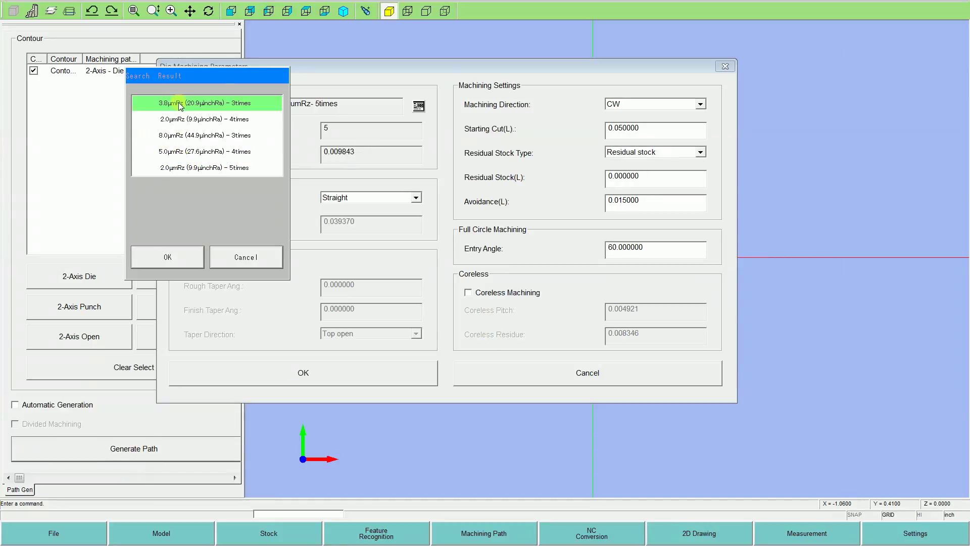
- Accept the 3.8umRz-3times condition and move the parameters dialog to show all fields
left_click(177, 265)
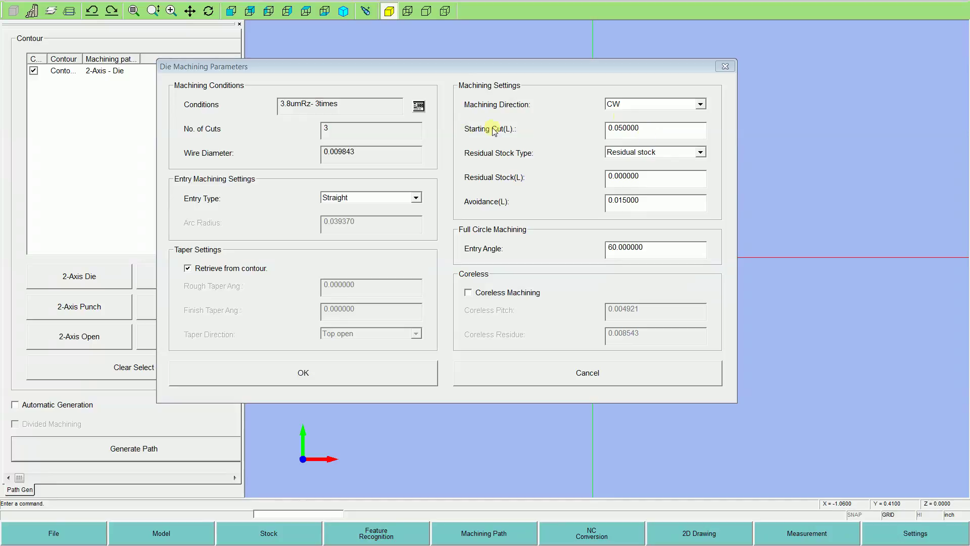
left_click(647, 129)
left_click_drag(647, 129, 602, 129)
mouse_move(567, 65)
left_mouse_down()
mouse_move(639, 103)
mouse_move(639, 298)
left_mouse_up()
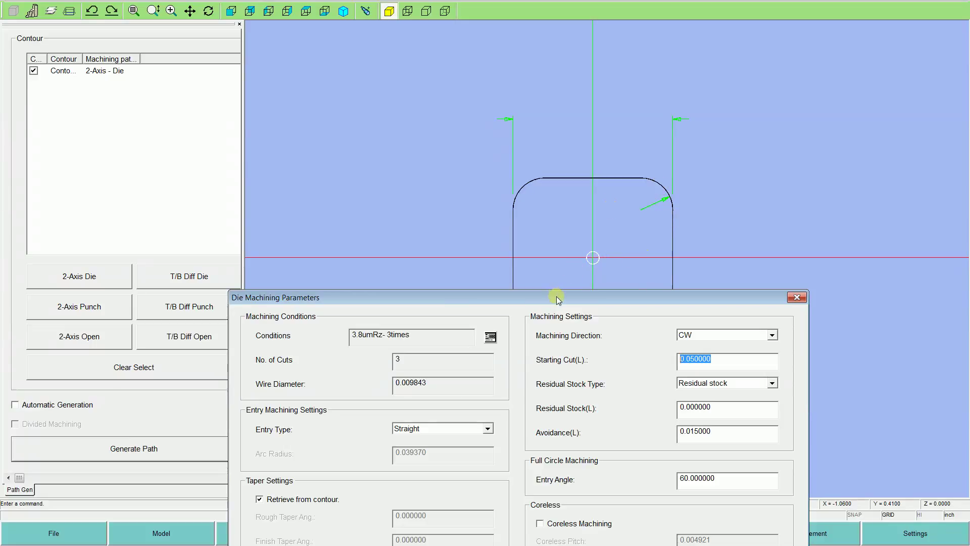
left_click_drag(559, 300, 524, 136)
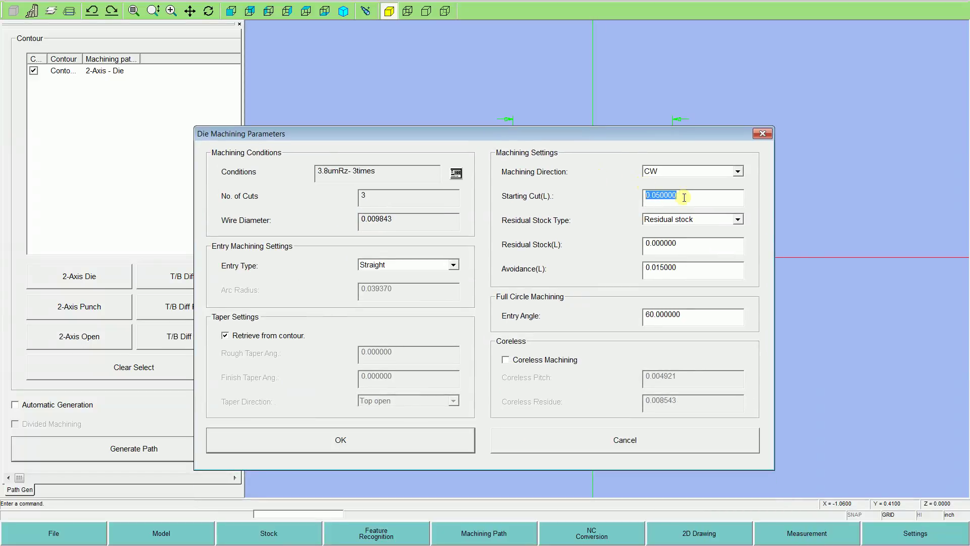
- Set Starting Cut to .090, clear Residual Stock, and confirm the die machining parameters
left_click_drag(684, 197, 620, 194)
key("BackSpace")
type(".090")
left_click_drag(693, 245, 632, 250)
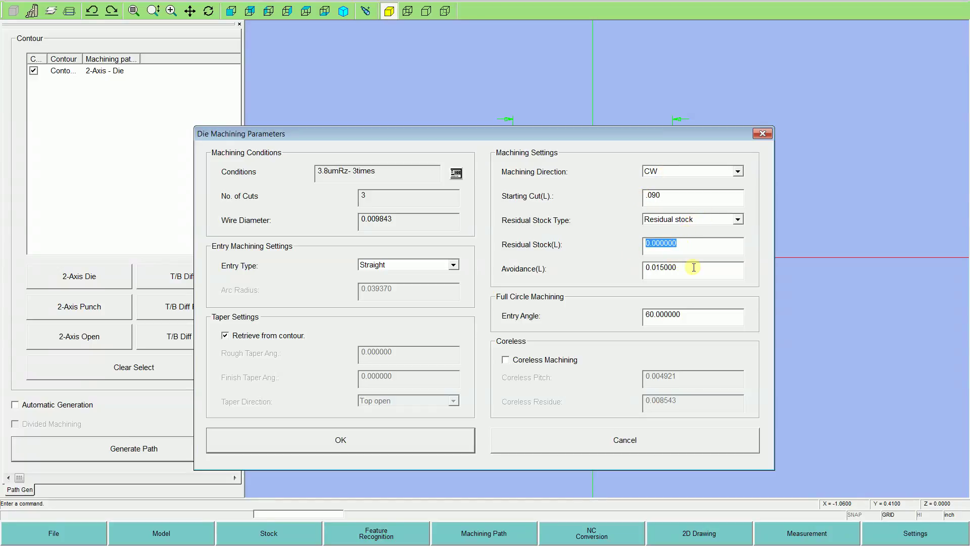
key("BackSpace")
left_click(357, 445)
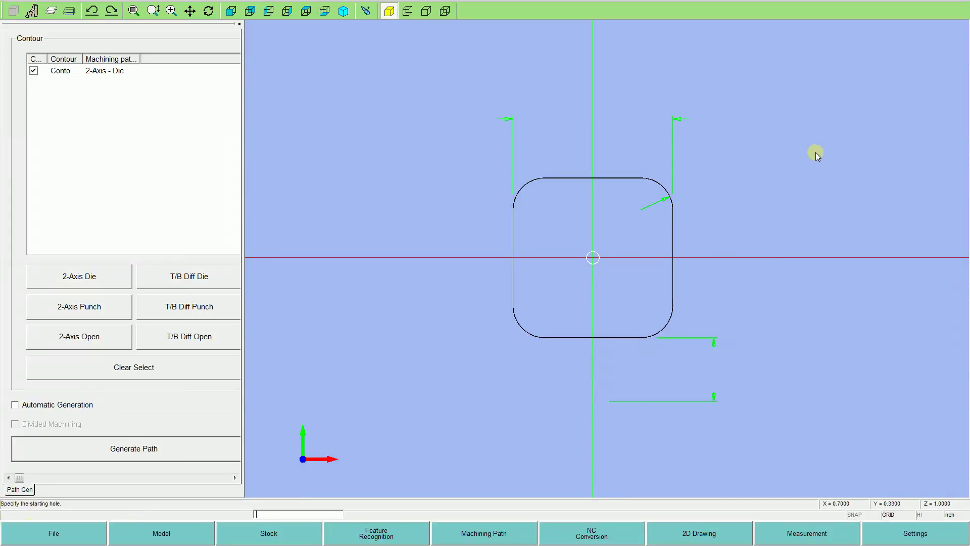
- Use the origin circle as the start hole and the contour's top edge as the entry element
left_click(592, 263)
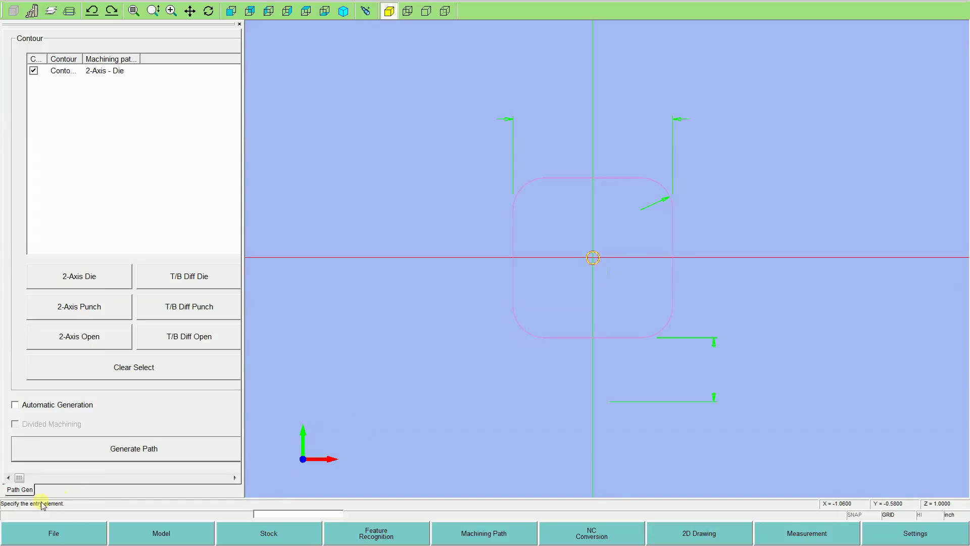
left_click(598, 177)
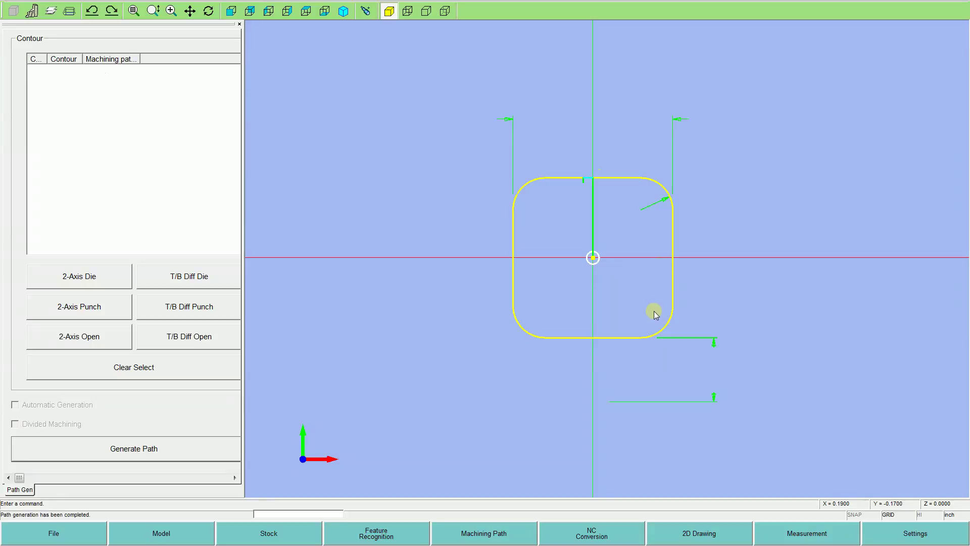
- Convert the die wire path to NC with the file name ex1
left_click(611, 534)
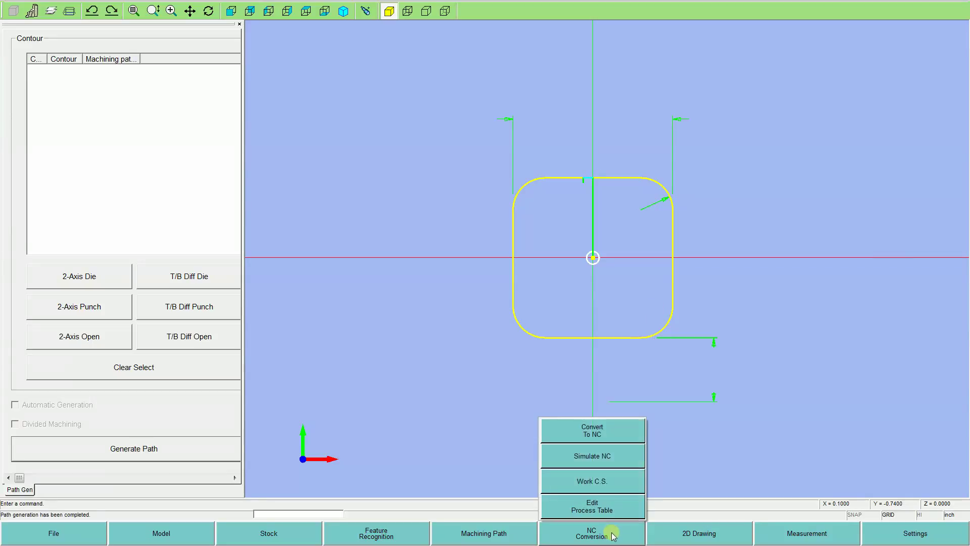
left_click(579, 433)
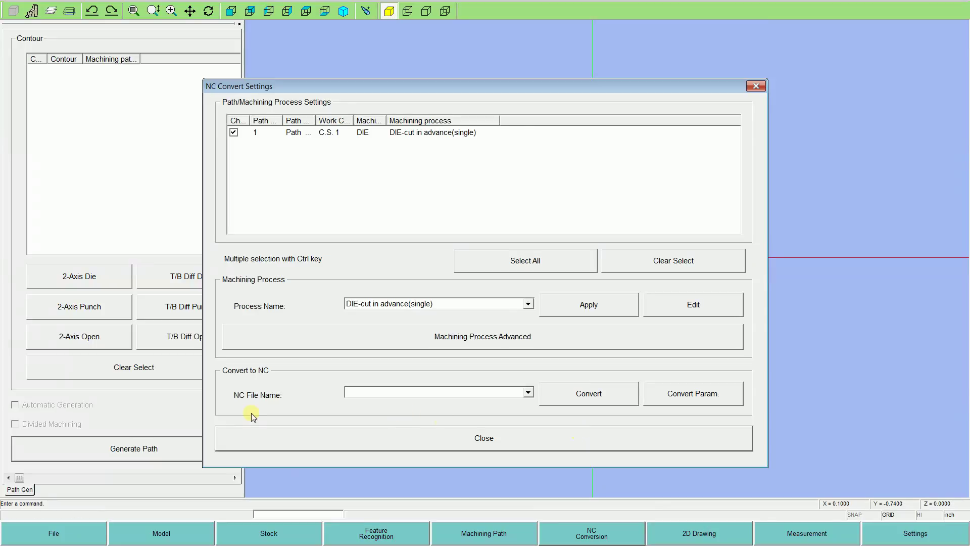
left_click(360, 391)
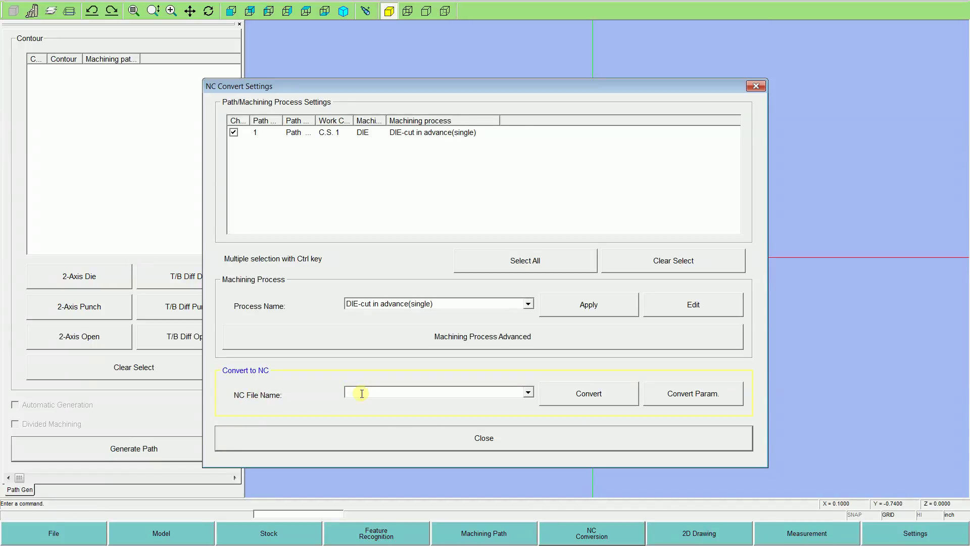
type("ex1")
left_click(614, 393)
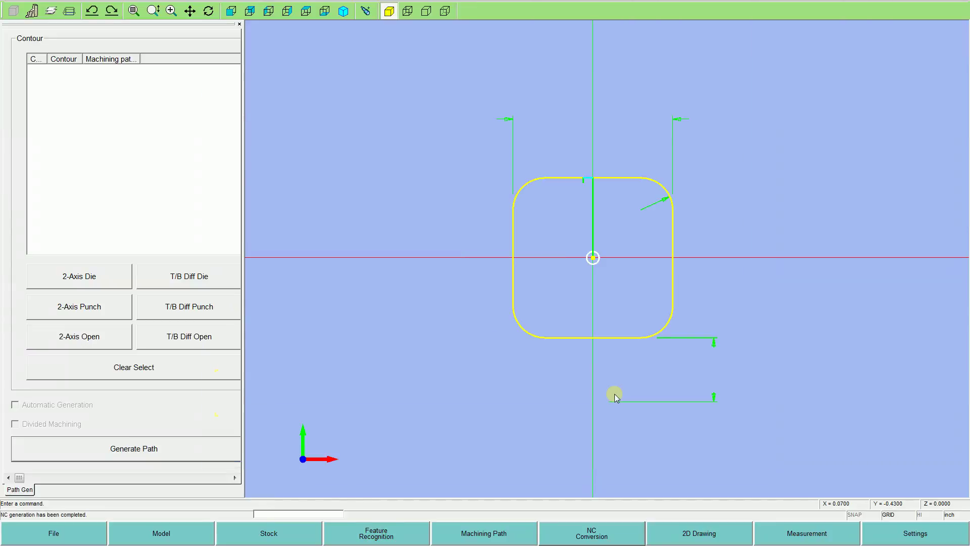